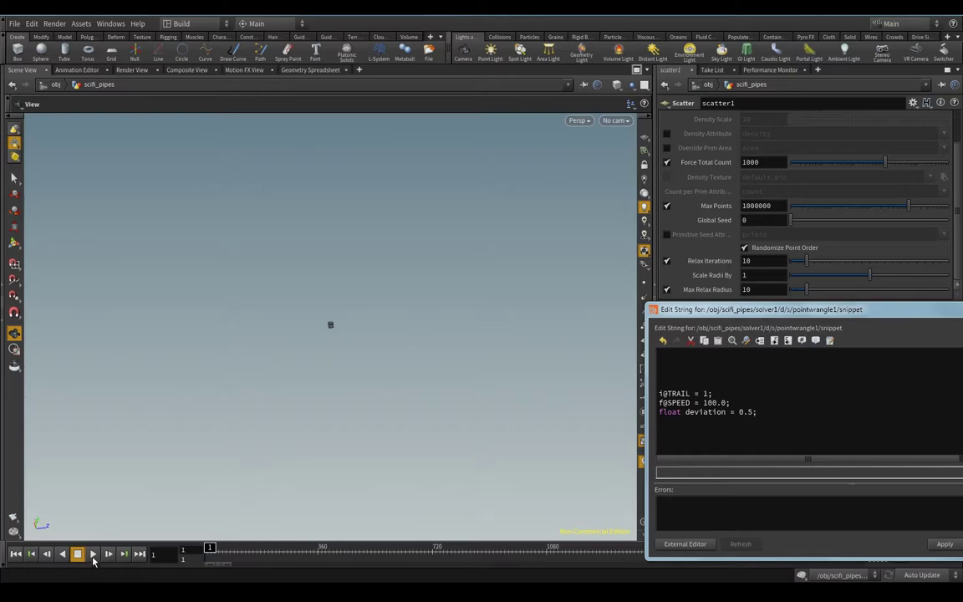
Step: Play the baseline firefly simulation, then stop it and rewind to frame 1
{"action": "left_click", "coordinate": [93, 554]}
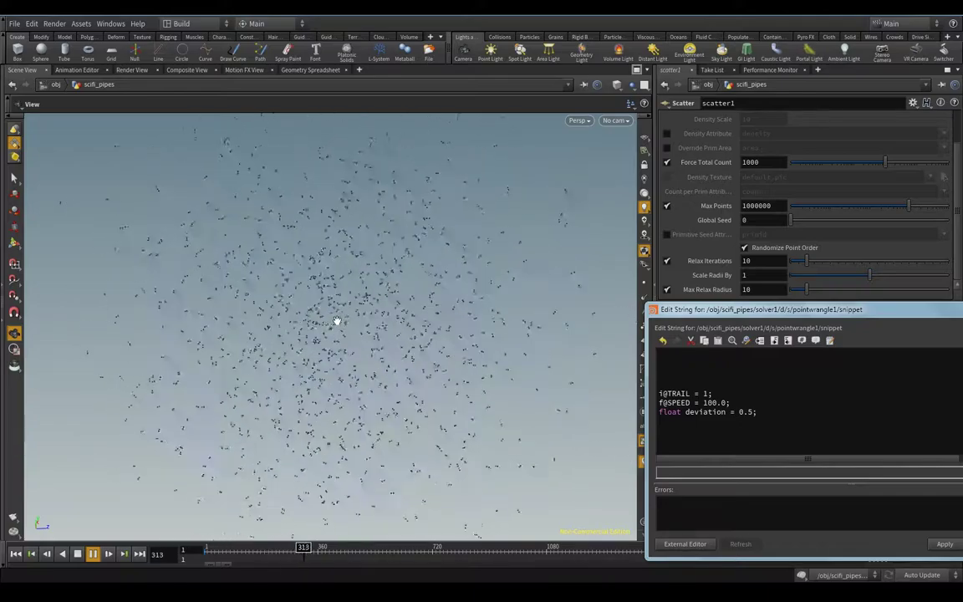
{"action": "left_click", "coordinate": [77, 554]}
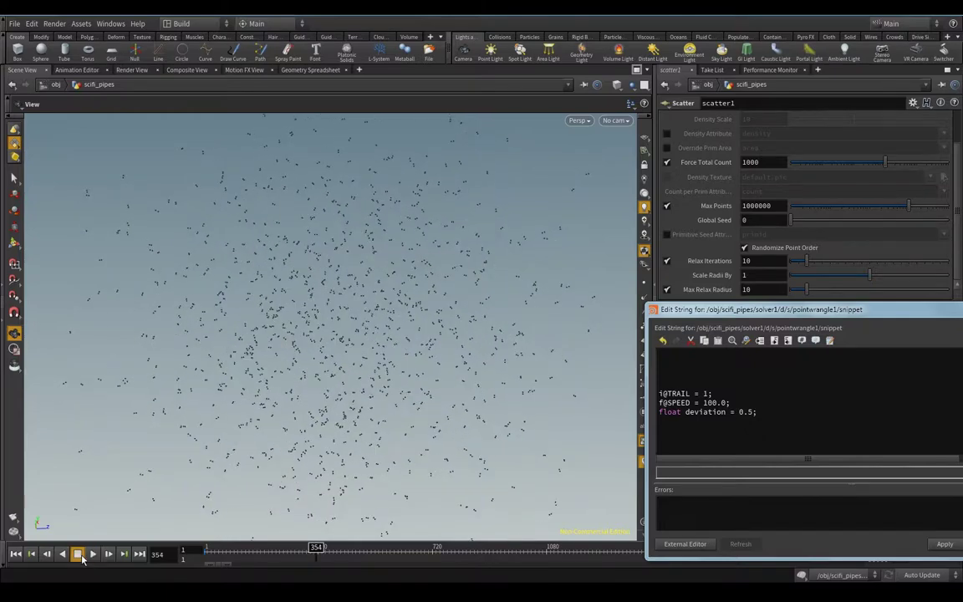
{"action": "left_click_drag", "start_coordinate": [316, 553], "coordinate": [205, 553]}
Step: Change i@TRAIL to 10, apply it, play the wavy-trail simulation, then return to frame 1
{"action": "left_click", "coordinate": [706, 393]}
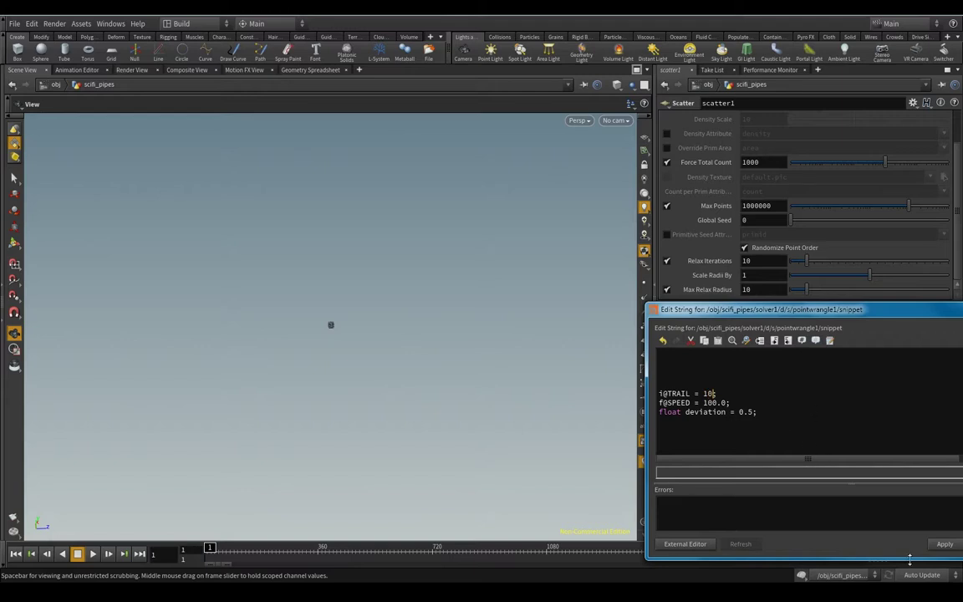
{"action": "type", "text": "0"}
{"action": "left_click", "coordinate": [945, 545]}
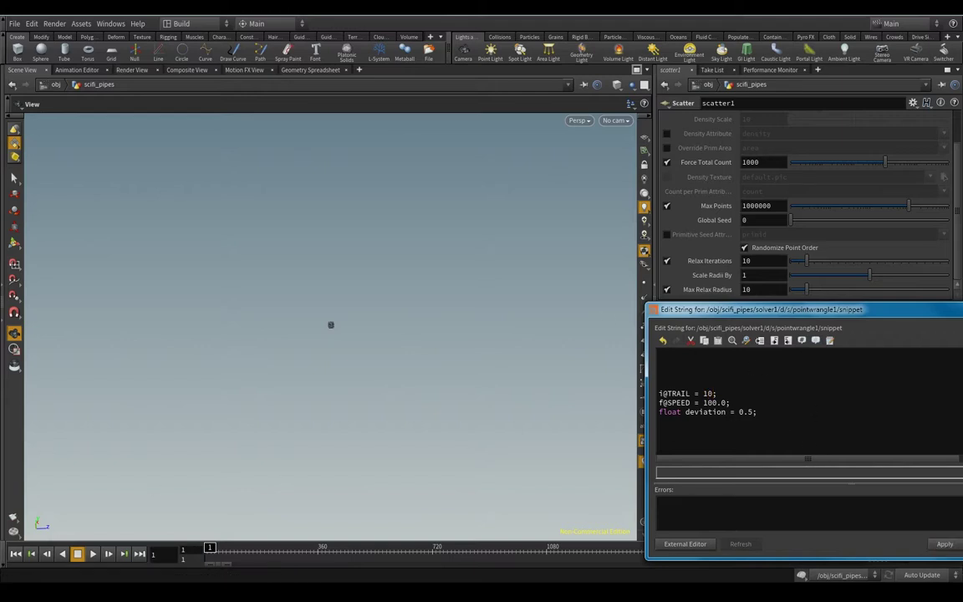
{"action": "left_click", "coordinate": [93, 555]}
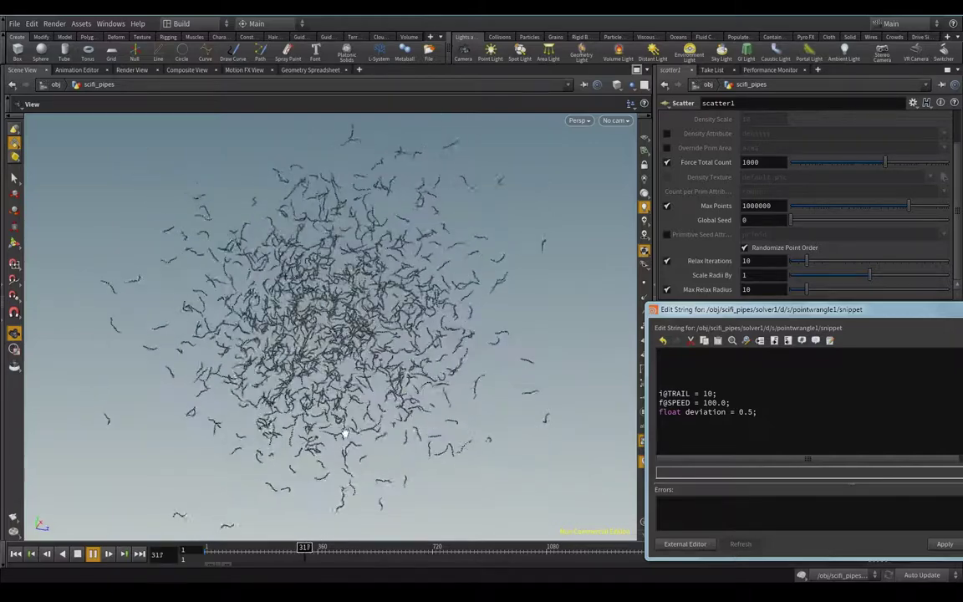
{"action": "left_click", "coordinate": [86, 554]}
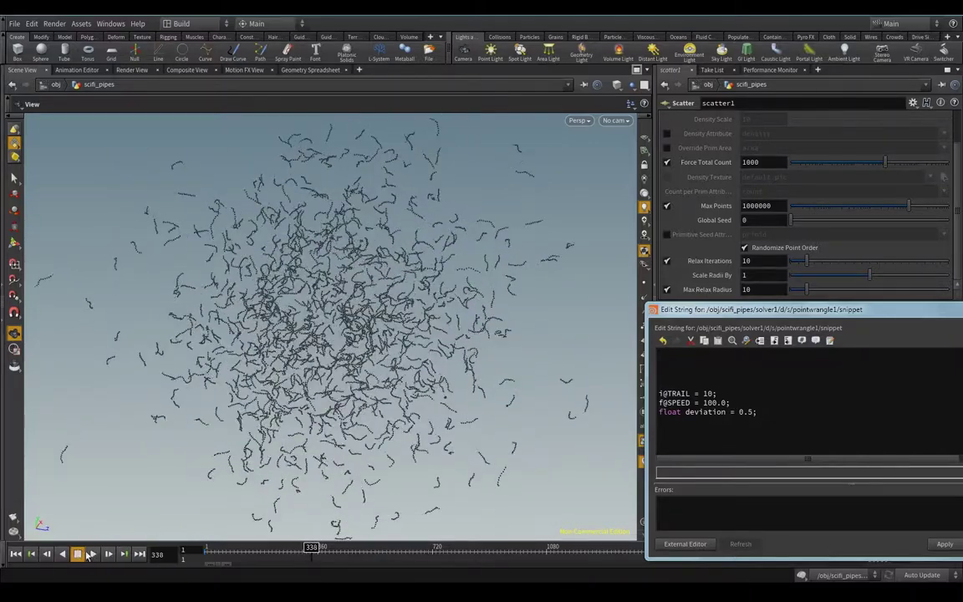
{"action": "left_click", "coordinate": [16, 554]}
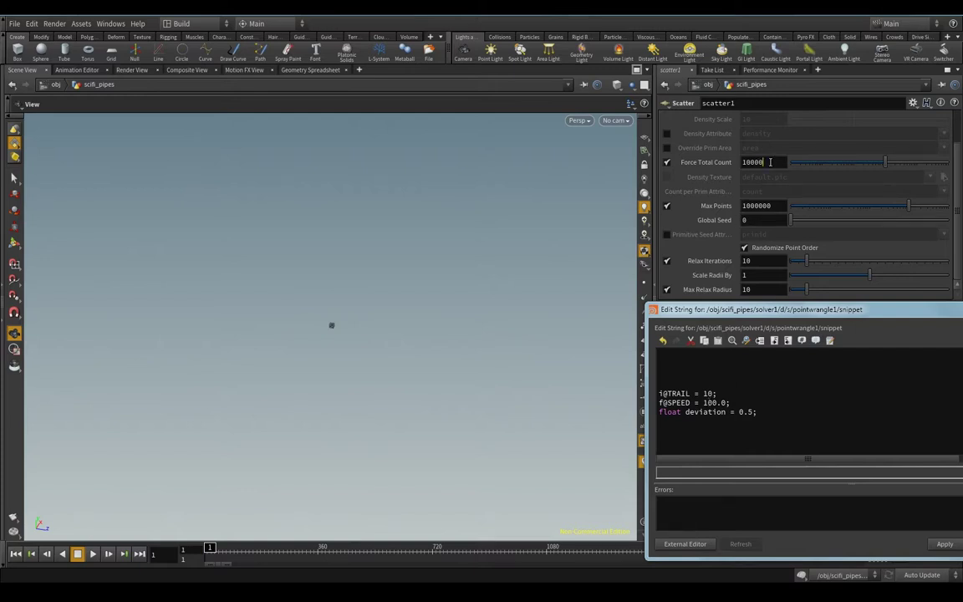
Step: Set Force Total Count to 20000, play to frame 56, and tumble around the dense particle ball
{"action": "type", "text": "2"}
{"action": "key", "text": "Return"}
{"action": "left_click", "coordinate": [94, 554]}
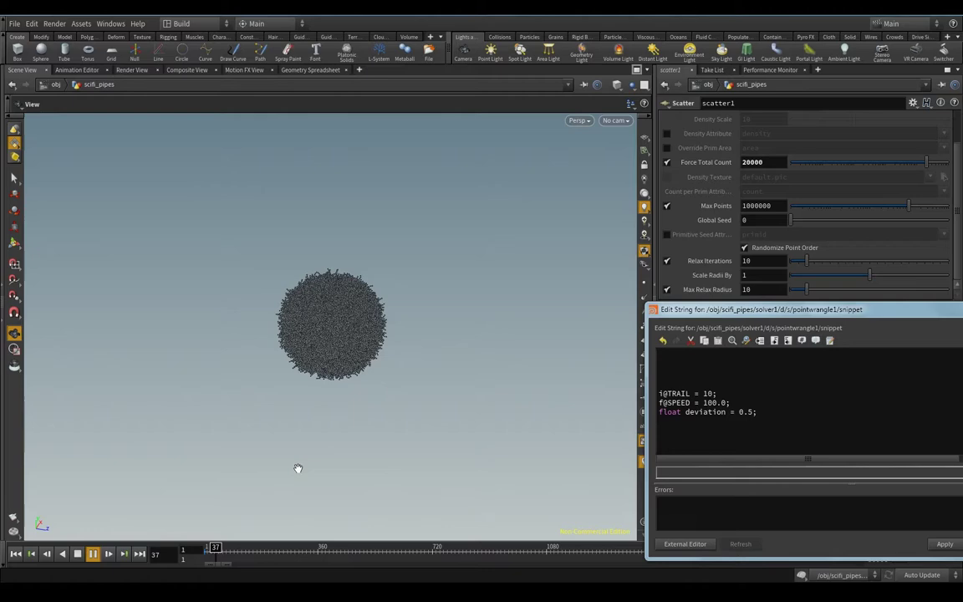
{"action": "left_click", "coordinate": [78, 554]}
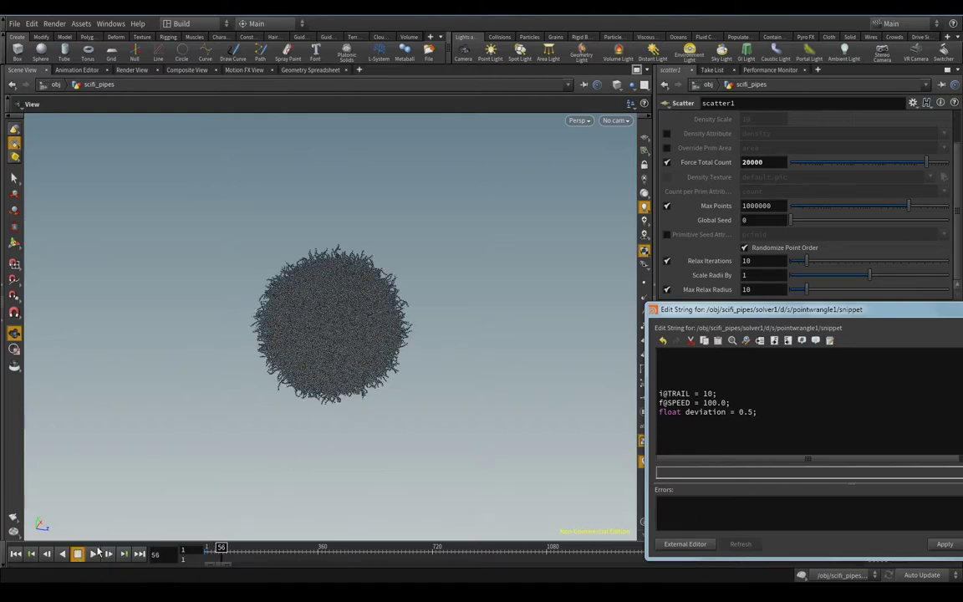
{"action": "scroll", "coordinate": [393, 424], "scroll_direction": "up", "scroll_amount": 5}
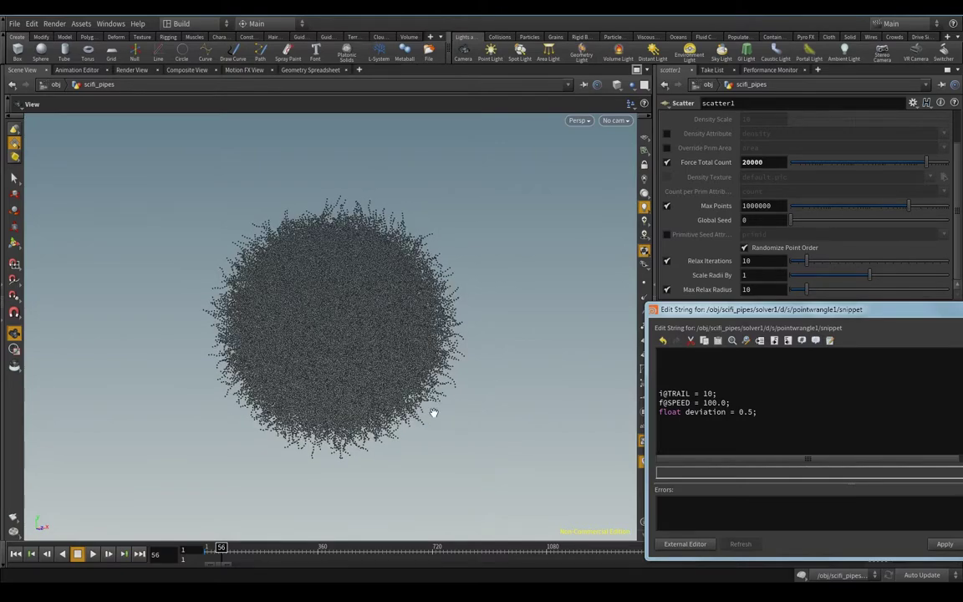
{"action": "left_click_drag", "start_coordinate": [433, 413], "coordinate": [355, 388]}
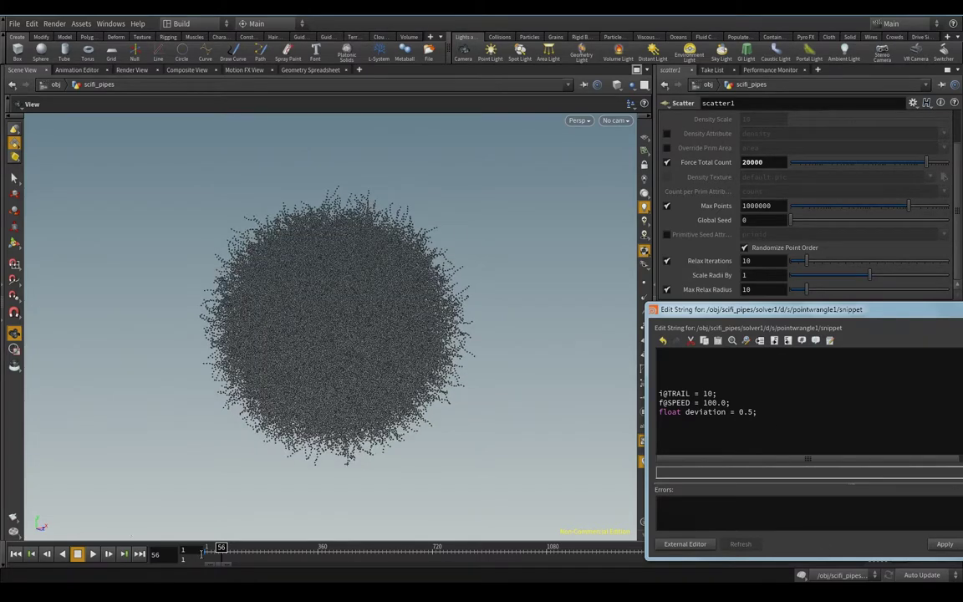
Step: Rewind to frame 1 and apply f@SPEED = 2000.0 in the wrangle snippet
{"action": "left_click", "coordinate": [210, 548]}
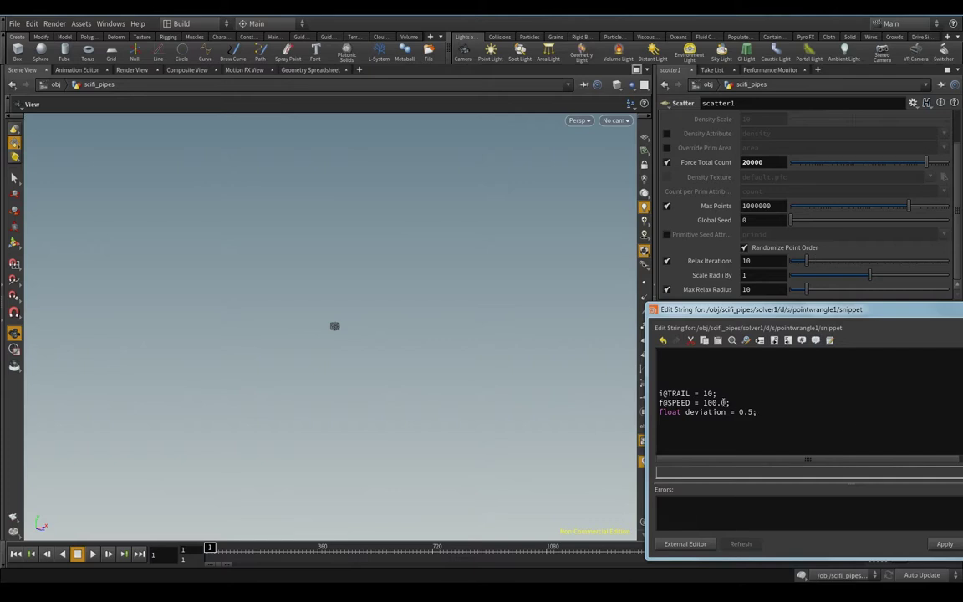
{"action": "left_click", "coordinate": [704, 402]}
{"action": "left_click", "coordinate": [942, 546]}
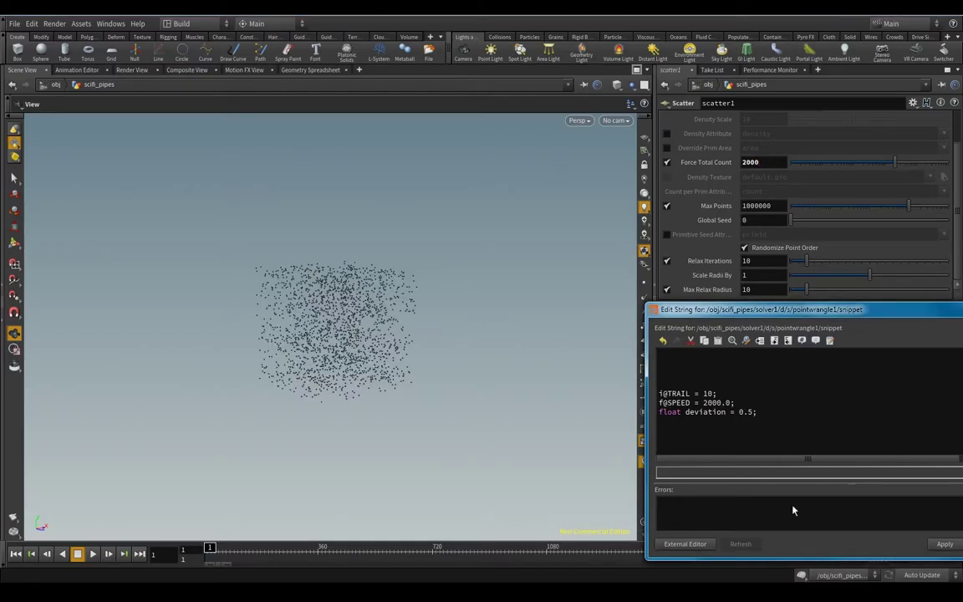
Step: Play the faster simulation and inspect the wandering trails from the right side
{"action": "left_click_drag", "start_coordinate": [146, 423], "coordinate": [168, 479]}
{"action": "left_click", "coordinate": [94, 554]}
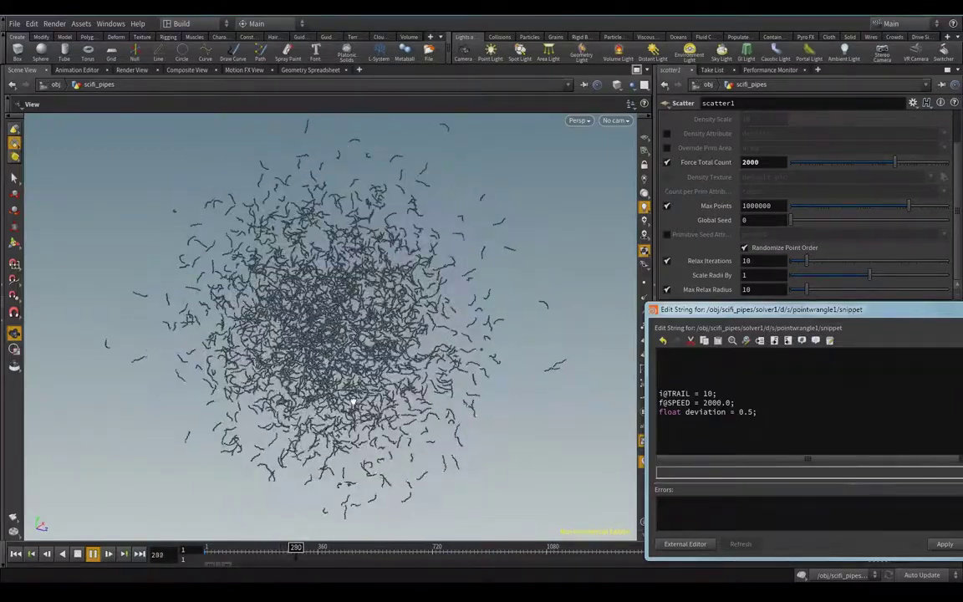
{"action": "scroll", "coordinate": [401, 326], "scroll_direction": "up", "scroll_amount": 5}
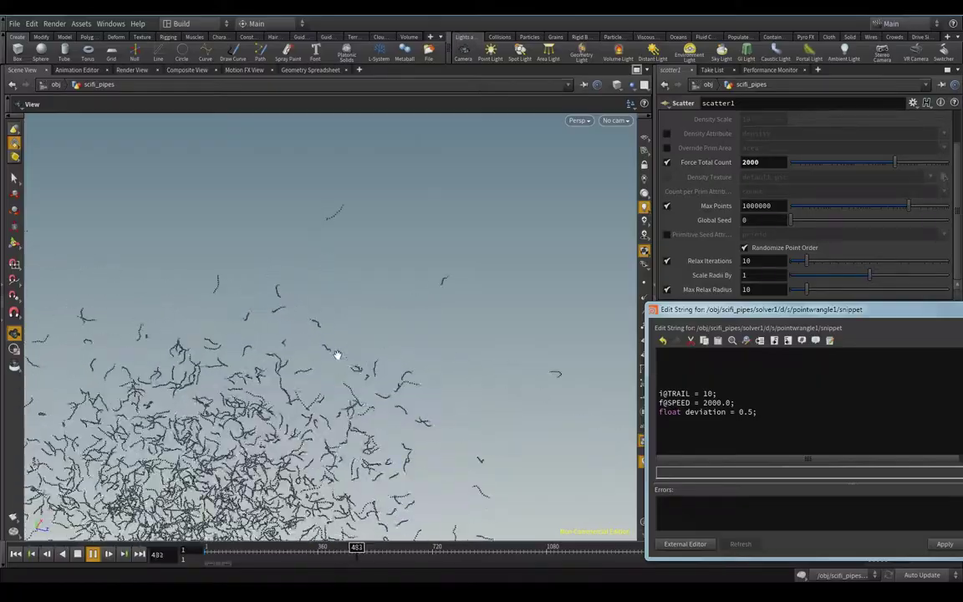
{"action": "middle_click_drag", "start_coordinate": [333, 354], "coordinate": [402, 174]}
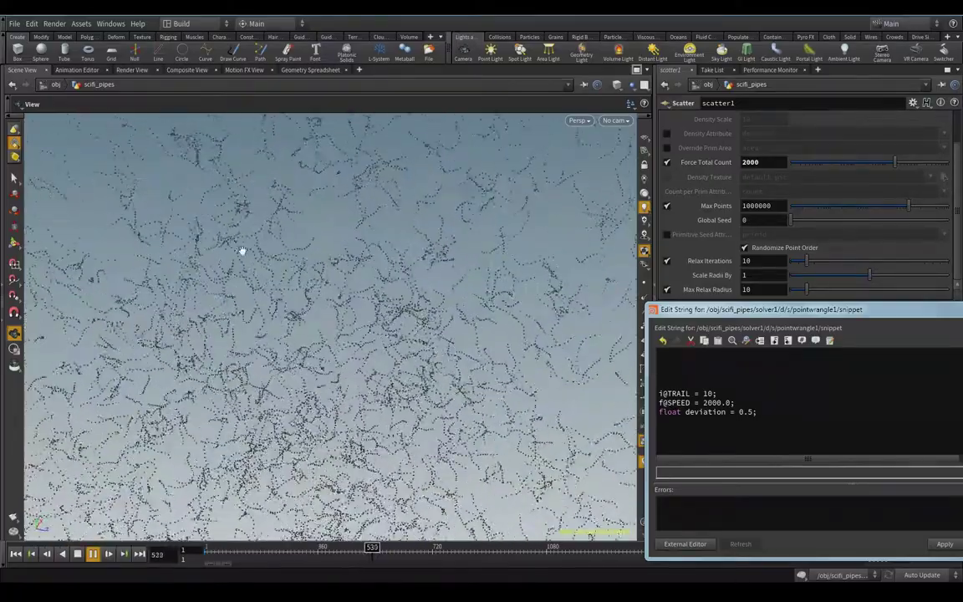
{"action": "key", "text": "space+4"}
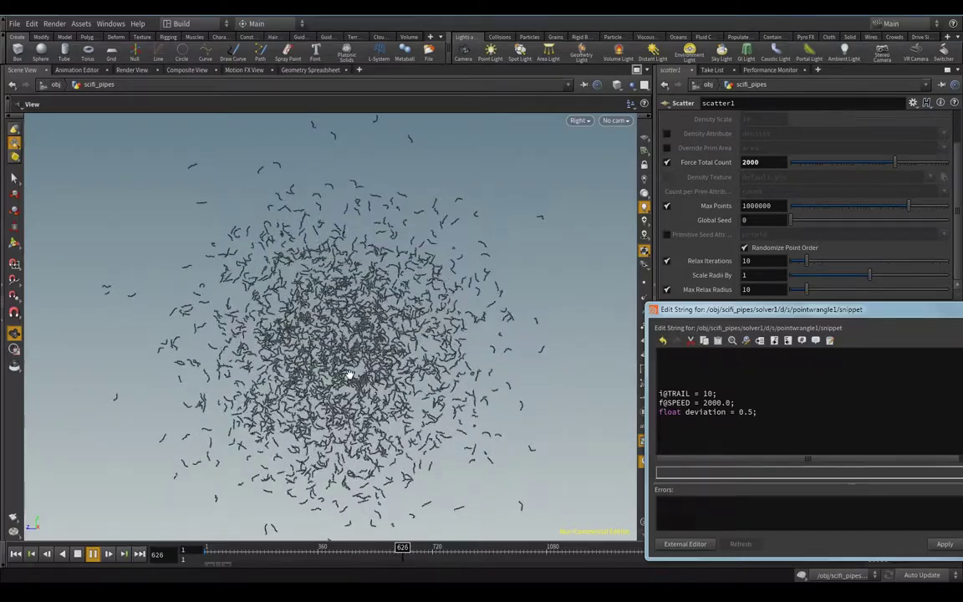
{"action": "right_click_drag", "start_coordinate": [348, 376], "coordinate": [400, 372]}
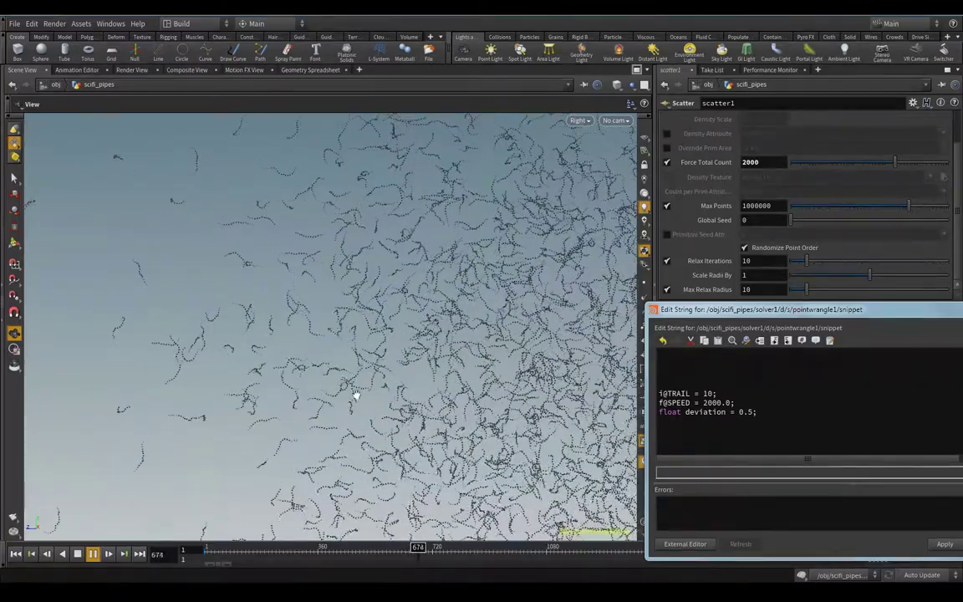
{"action": "scroll", "coordinate": [418, 346], "scroll_direction": "down", "scroll_amount": 5}
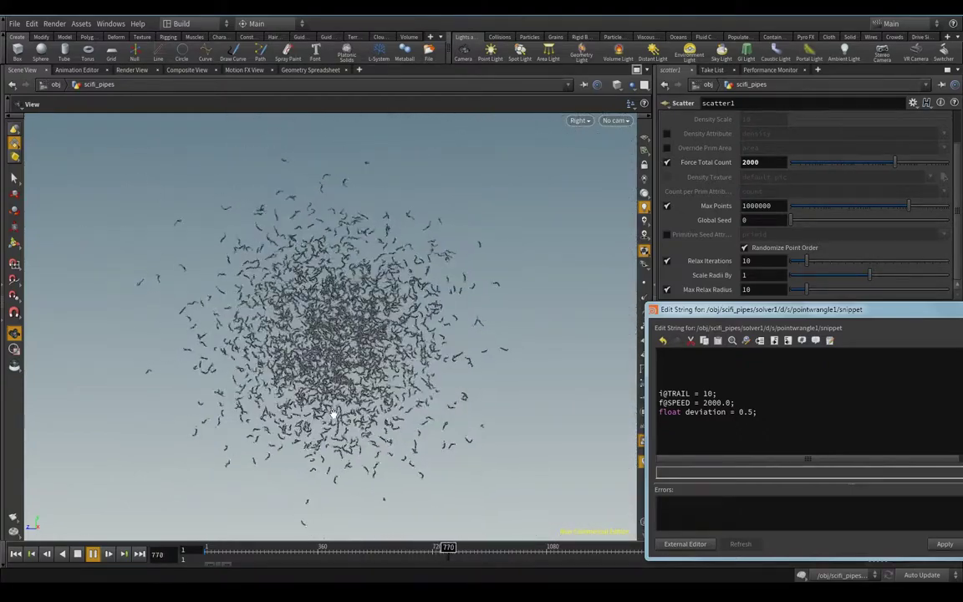
Step: Stop playback and edit the snippet to deviation 3.0 and TRAIL 8
{"action": "left_click", "coordinate": [77, 552]}
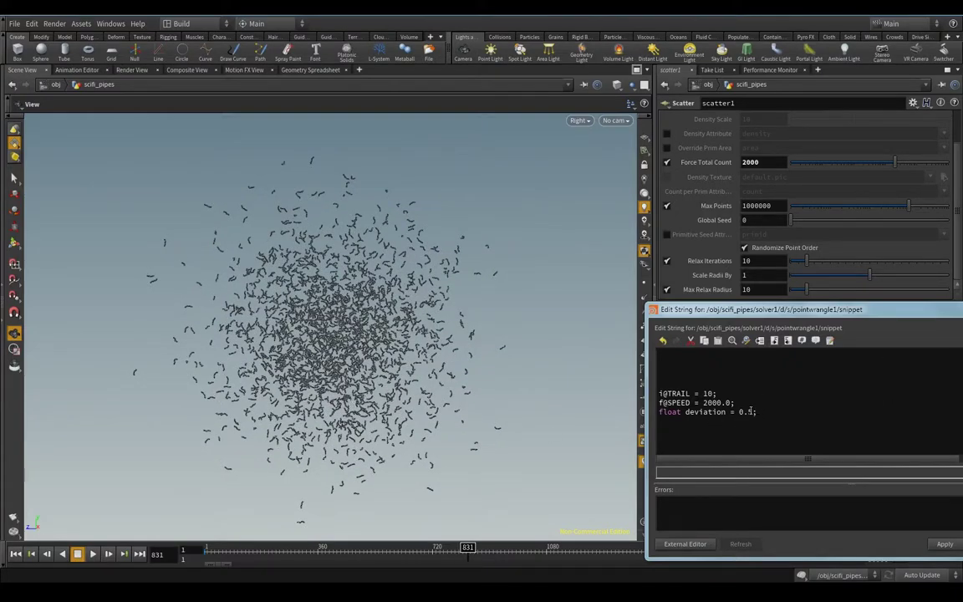
{"action": "type", "text": "5"}
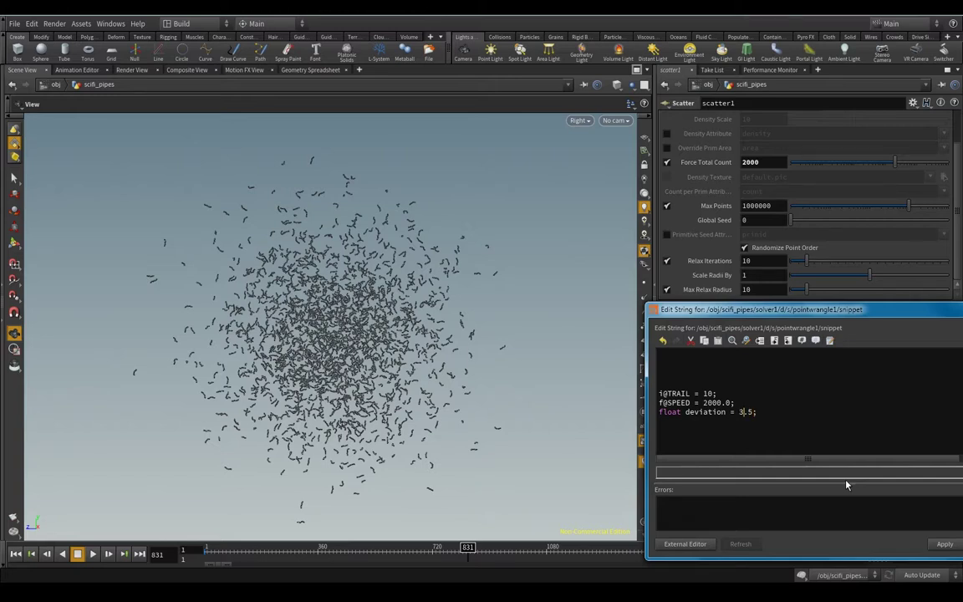
{"action": "key", "text": "Delete"}
{"action": "type", "text": "0"}
Step: Set Force Total Count to 200, replay the sparser simulation from frame 1, and stop it
{"action": "left_click", "coordinate": [767, 164]}
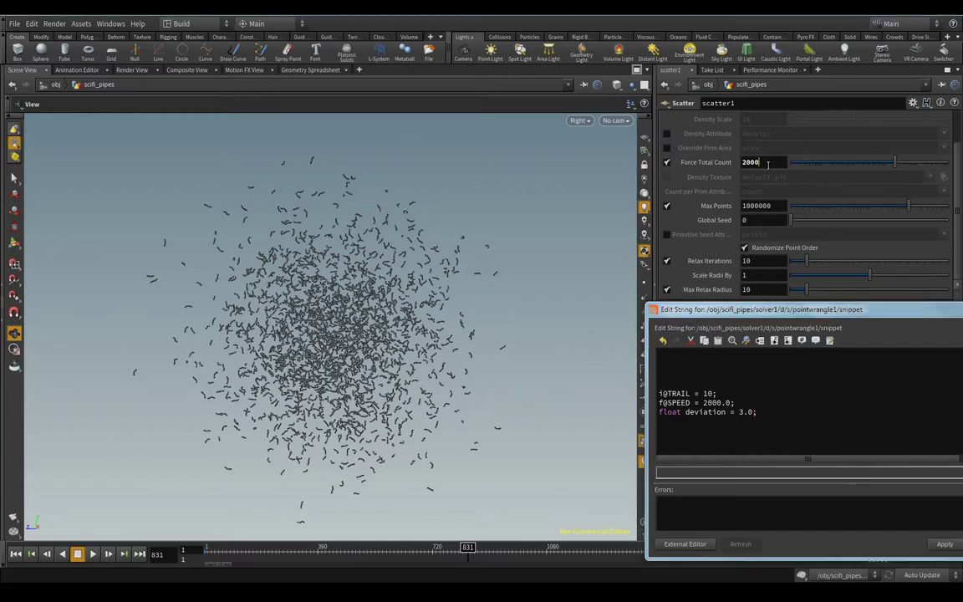
{"action": "left_click", "coordinate": [706, 407]}
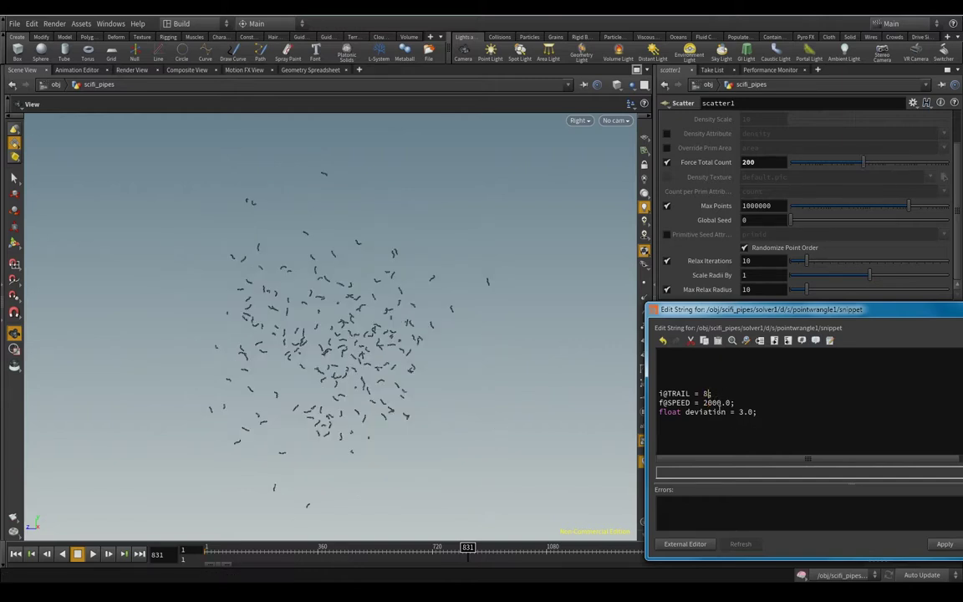
{"action": "left_click", "coordinate": [16, 553]}
{"action": "left_click", "coordinate": [93, 553]}
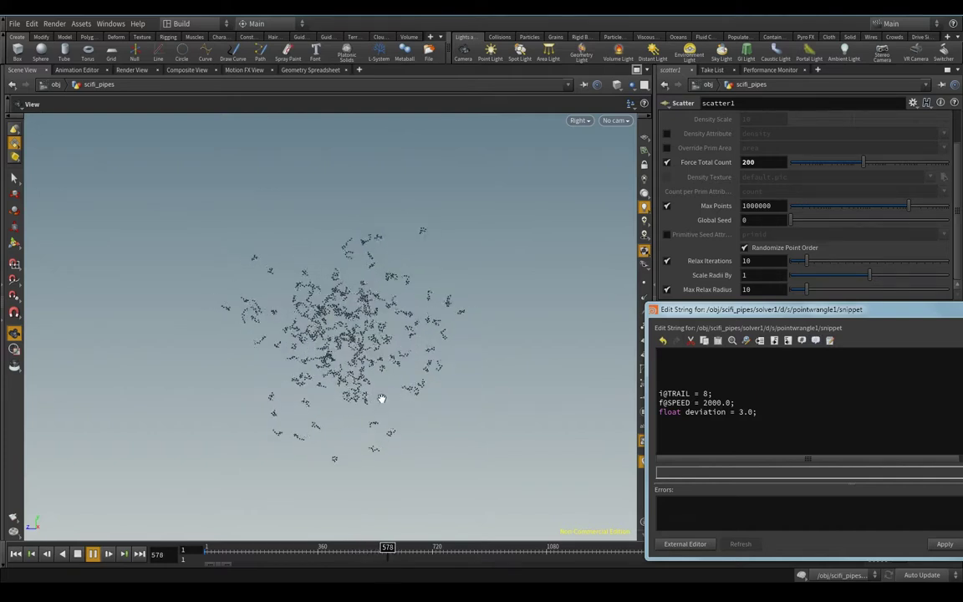
{"action": "scroll", "coordinate": [381, 397], "scroll_direction": "down", "scroll_amount": 3}
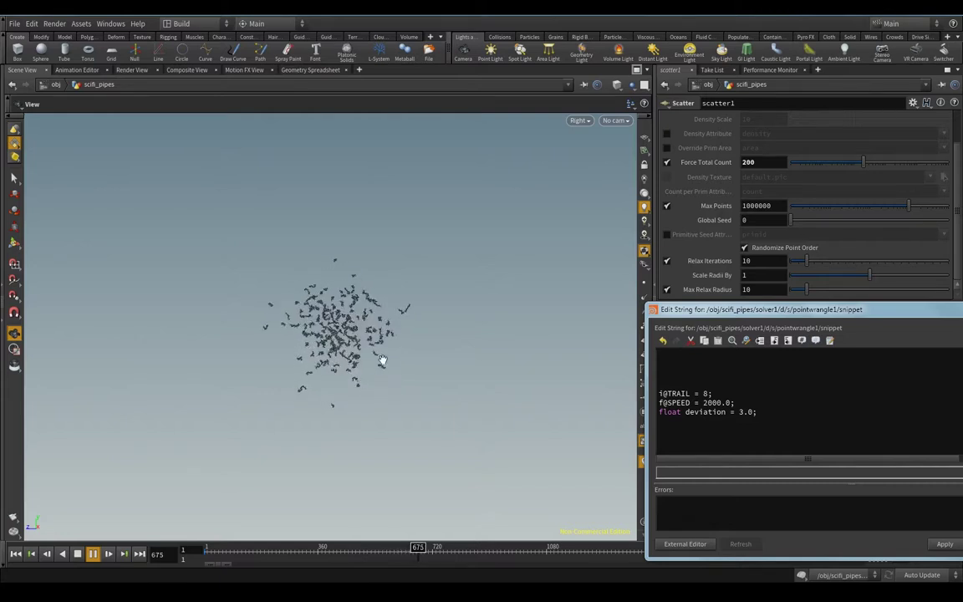
{"action": "left_click", "coordinate": [77, 554]}
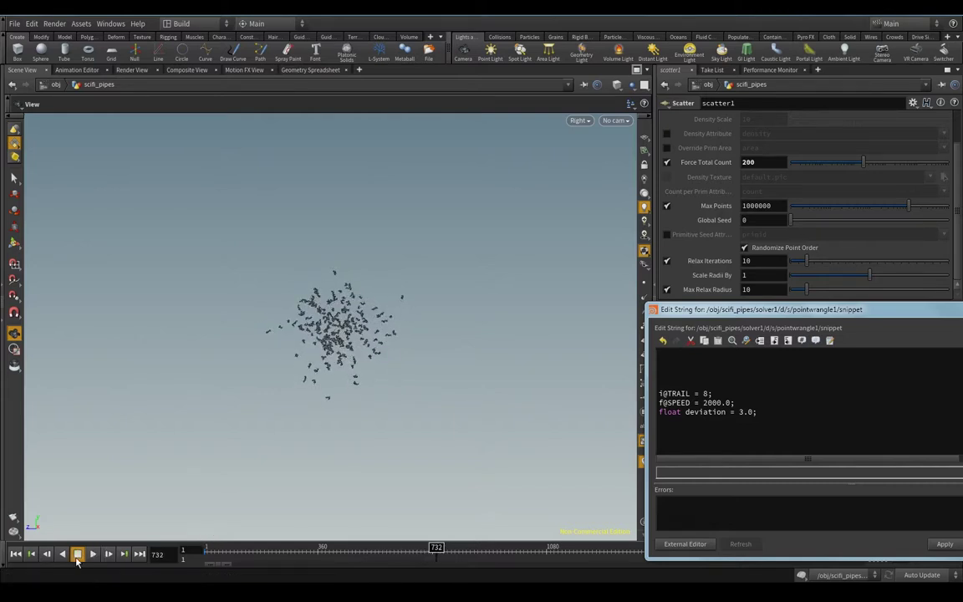
Step: Replay with deviation 0.1 and switch to a perspective viewport framing the whole cloud
{"action": "left_click", "coordinate": [18, 554]}
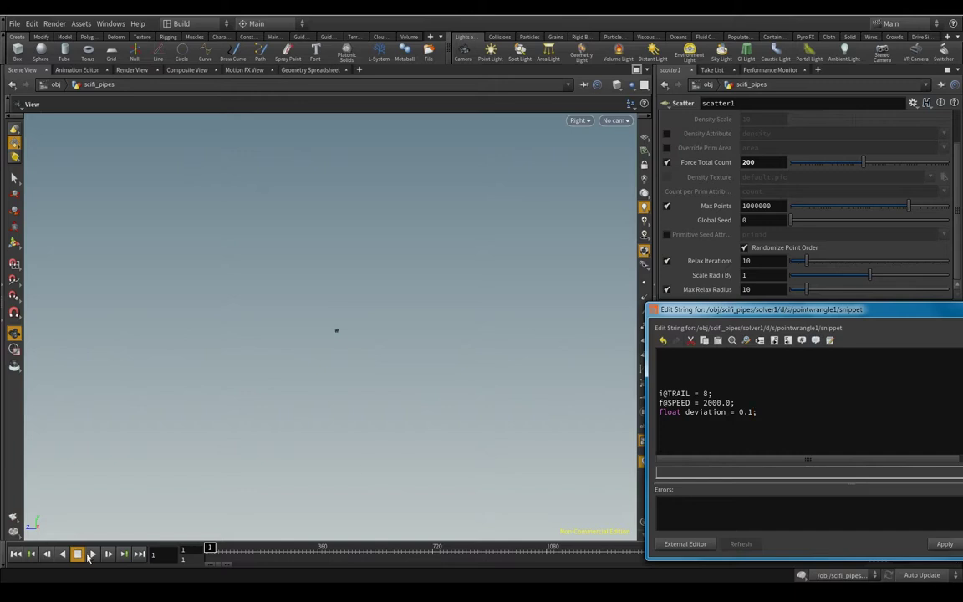
{"action": "left_click", "coordinate": [92, 553]}
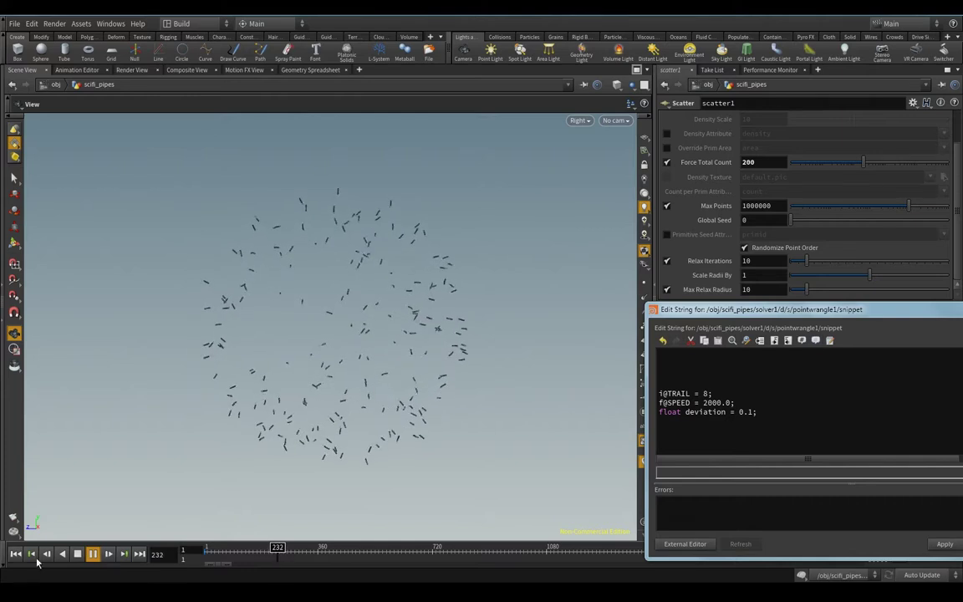
{"action": "left_click", "coordinate": [577, 121]}
{"action": "mouse_move", "coordinate": [589, 143]}
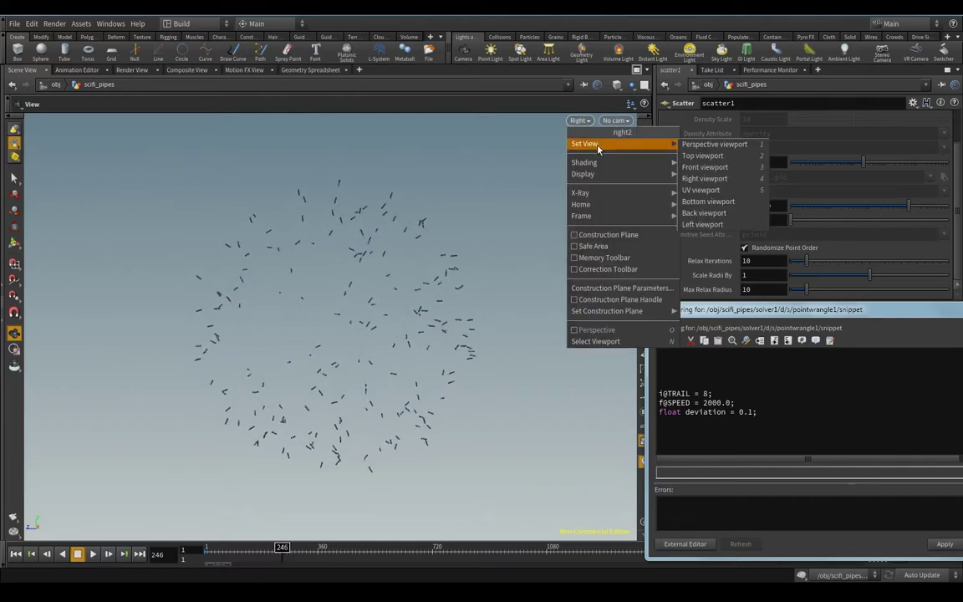
{"action": "left_click", "coordinate": [694, 143]}
{"action": "key", "text": "h"}
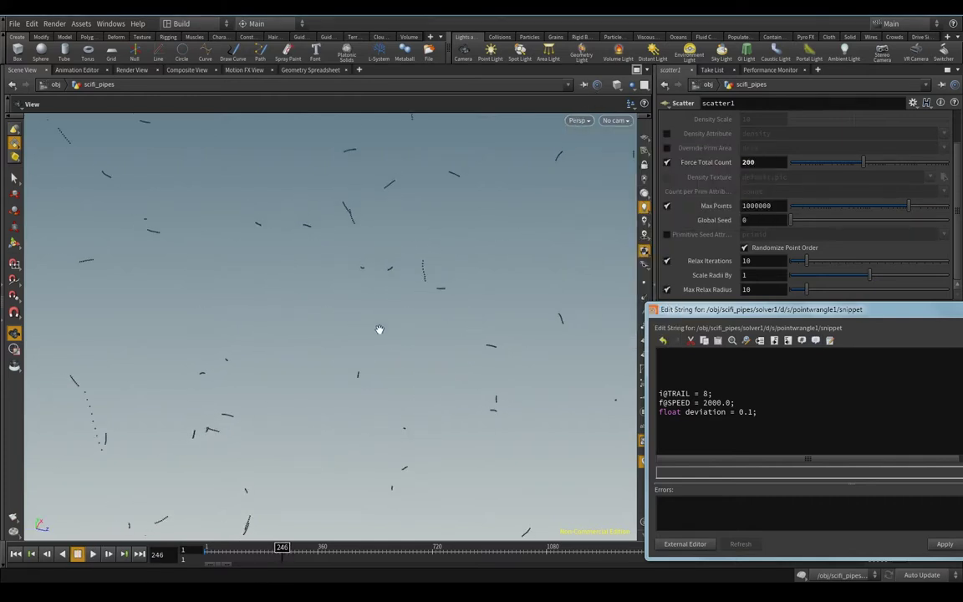
Step: Play the simulation again, then stop it and rewind to frame 1
{"action": "left_click", "coordinate": [93, 554]}
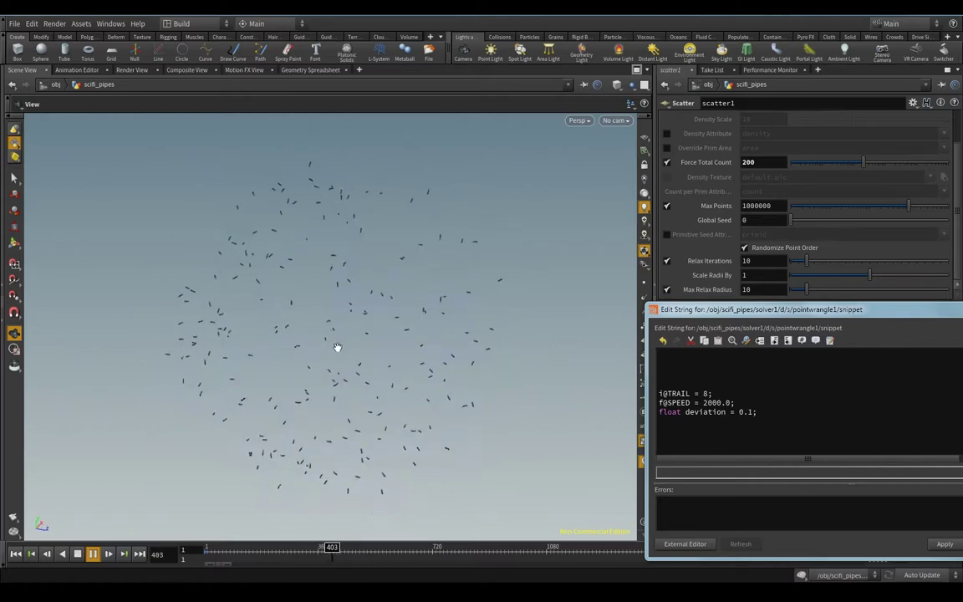
{"action": "left_click", "coordinate": [78, 553]}
{"action": "left_click", "coordinate": [14, 553]}
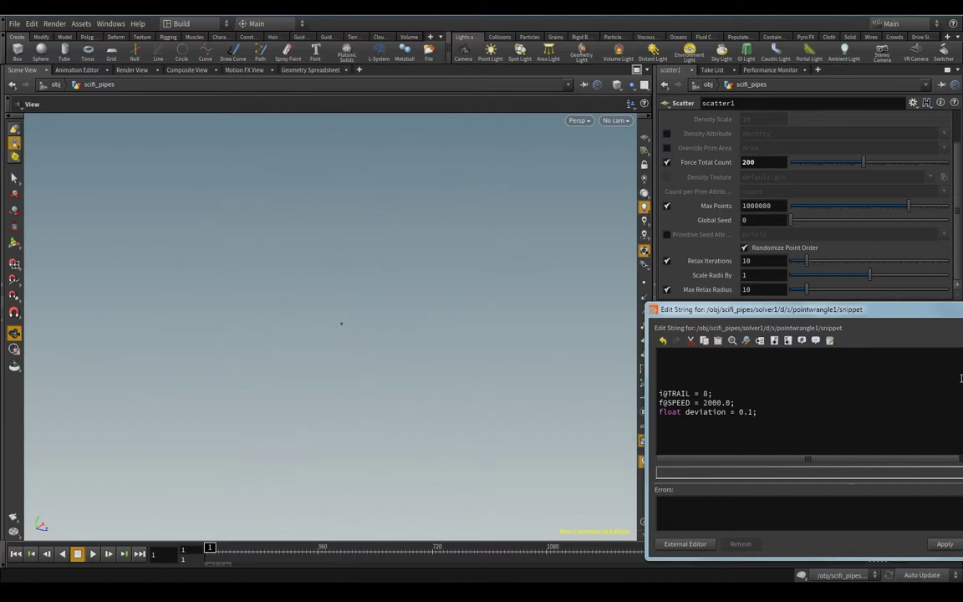
Step: Edit the snippet to TRAIL 2 and SPEED 100.0, play the slow trails, and rewind to frame 1
{"action": "left_click", "coordinate": [706, 392]}
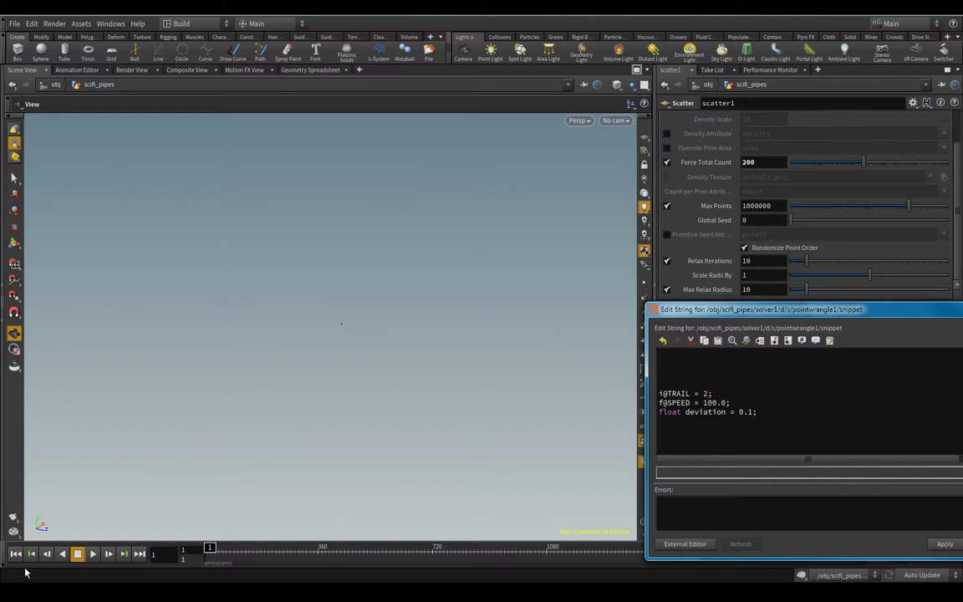
{"action": "left_click", "coordinate": [92, 555]}
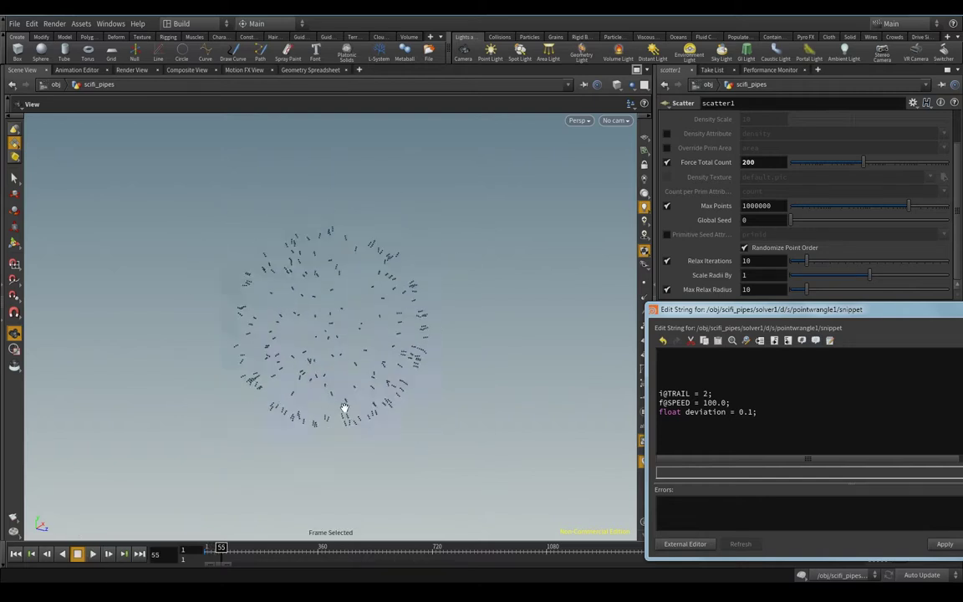
{"action": "left_click", "coordinate": [77, 554]}
{"action": "left_click", "coordinate": [92, 554]}
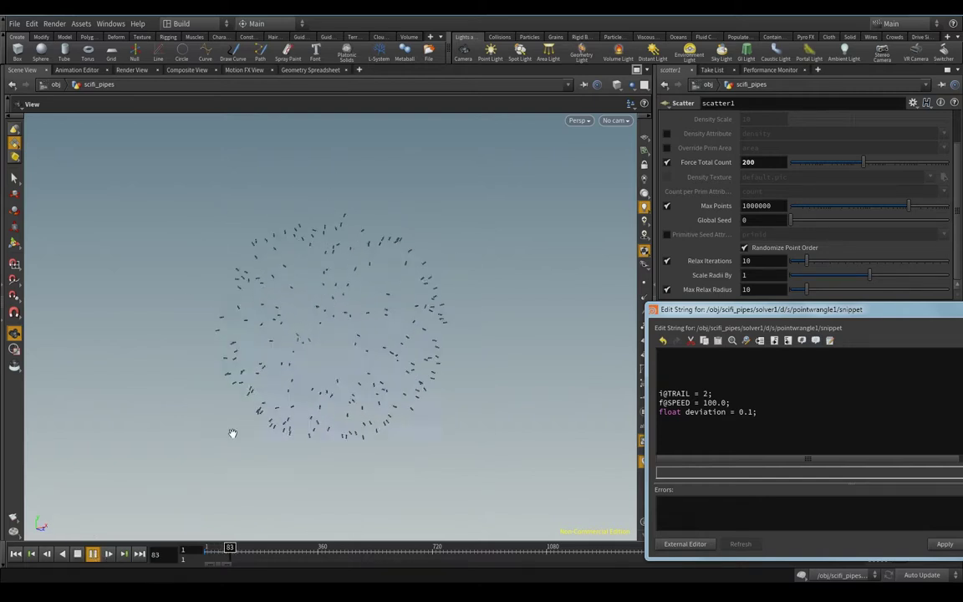
{"action": "left_click", "coordinate": [77, 553]}
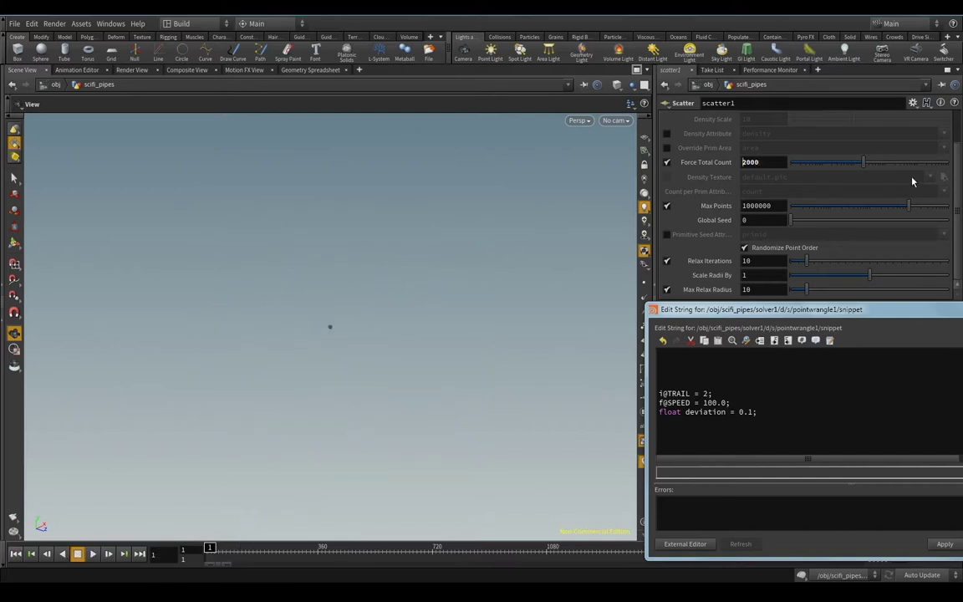
Step: Replace the Force Total Count with 5000 and start playing the dense simulation
{"action": "key", "text": "BackSpace"}
{"action": "type", "text": "5"}
{"action": "key", "text": "Return"}
{"action": "key", "text": "Up"}
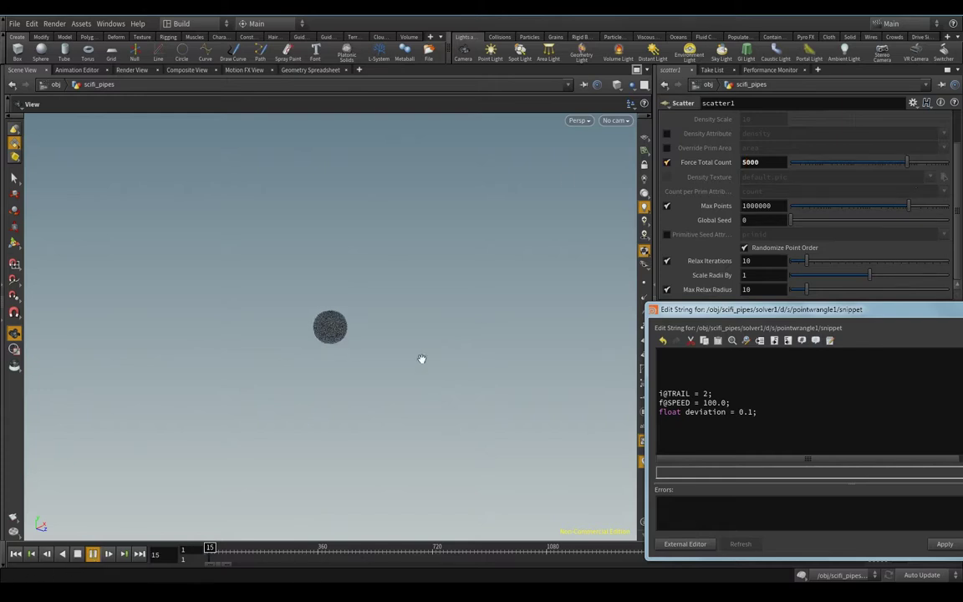